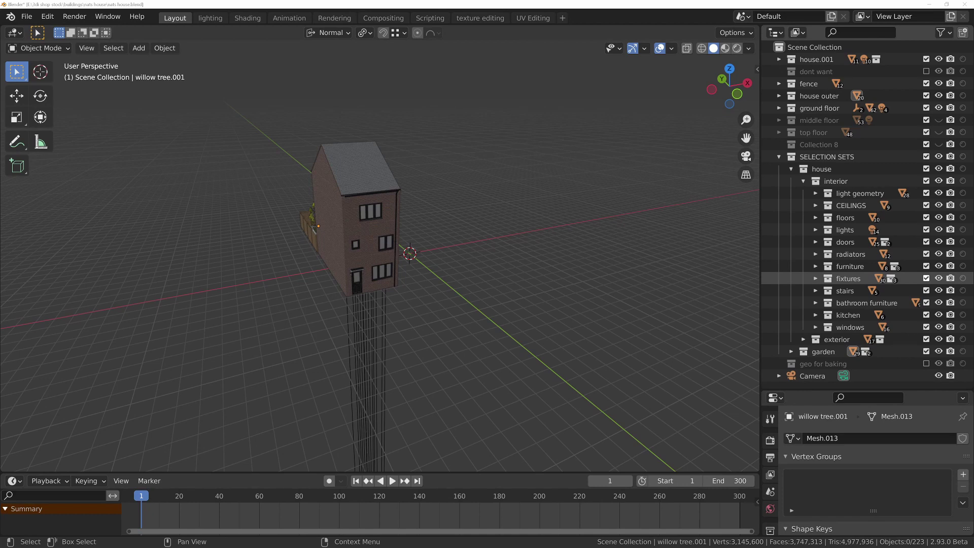
Hide the house's exterior collection in the viewport
middle_drag(386, 404, 340, 221)
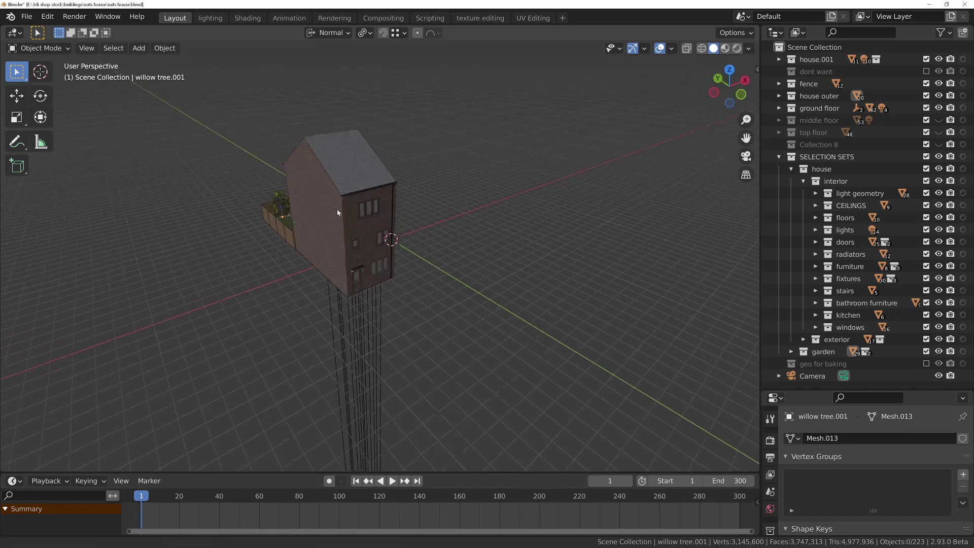
scroll(339, 221, up, 2)
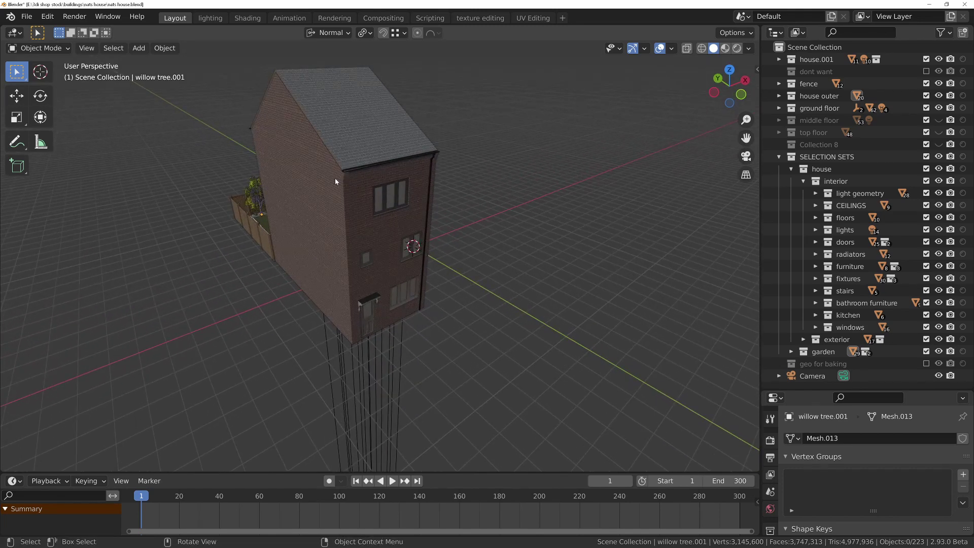
middle_drag(335, 181, 324, 166)
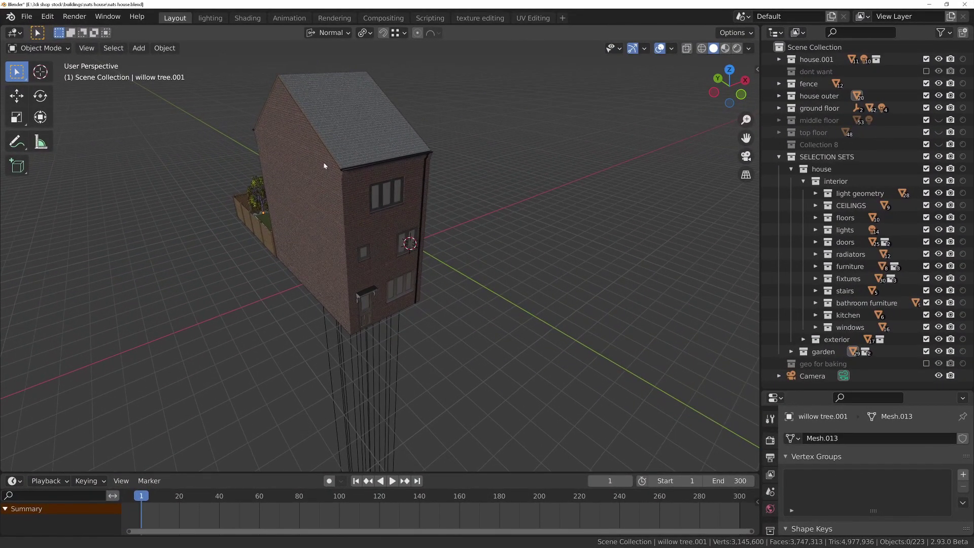
middle_drag(324, 166, 331, 278)
scroll(308, 241, up, 5)
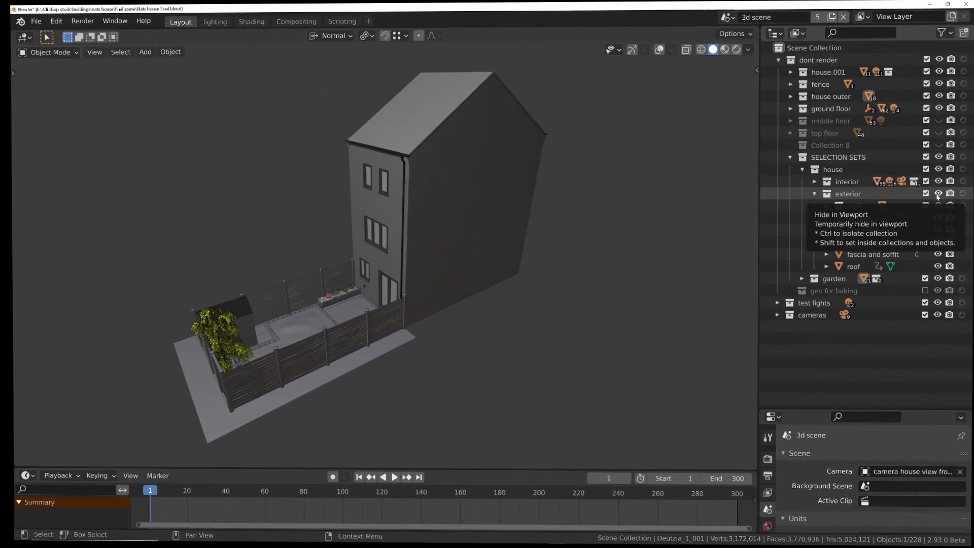
click(750, 256)
Examine the exposed interior floors, stairs and furniture of the house from several angles and distances
middle_drag(509, 237, 507, 213)
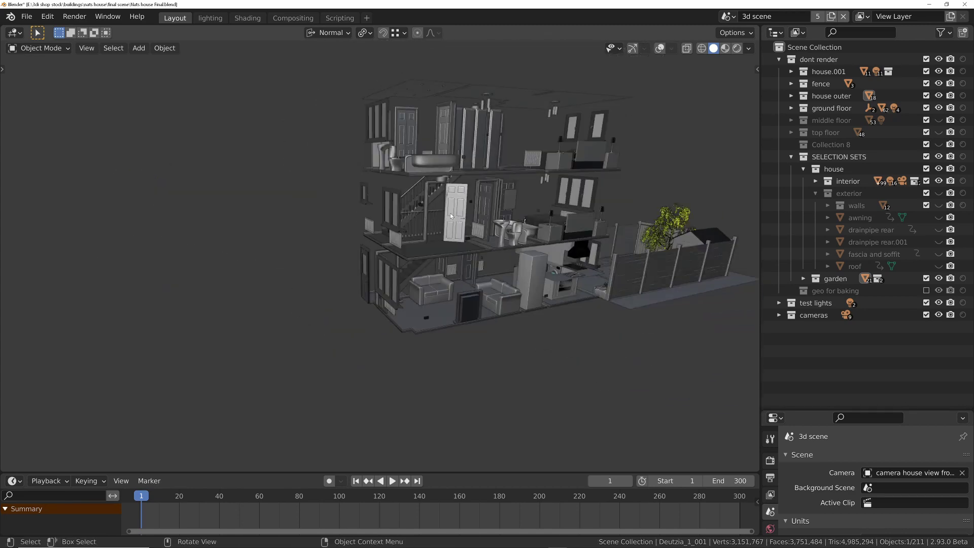
scroll(558, 168, up, 4)
middle_drag(558, 167, 450, 190)
scroll(578, 172, up, 4)
scroll(591, 193, up, 5)
middle_drag(592, 193, 456, 246)
scroll(590, 205, down, 5)
scroll(618, 289, up, 5)
scroll(487, 264, down, 3)
scroll(363, 239, down, 4)
scroll(440, 226, up, 5)
scroll(459, 249, up, 2)
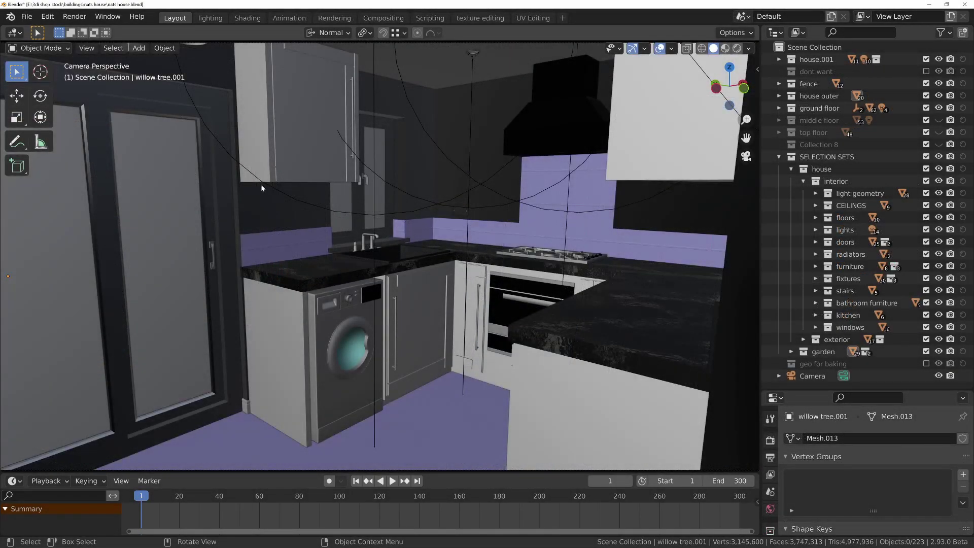
Switch to the lighting workspace, enlarge the properties editor and show the render settings
click(212, 19)
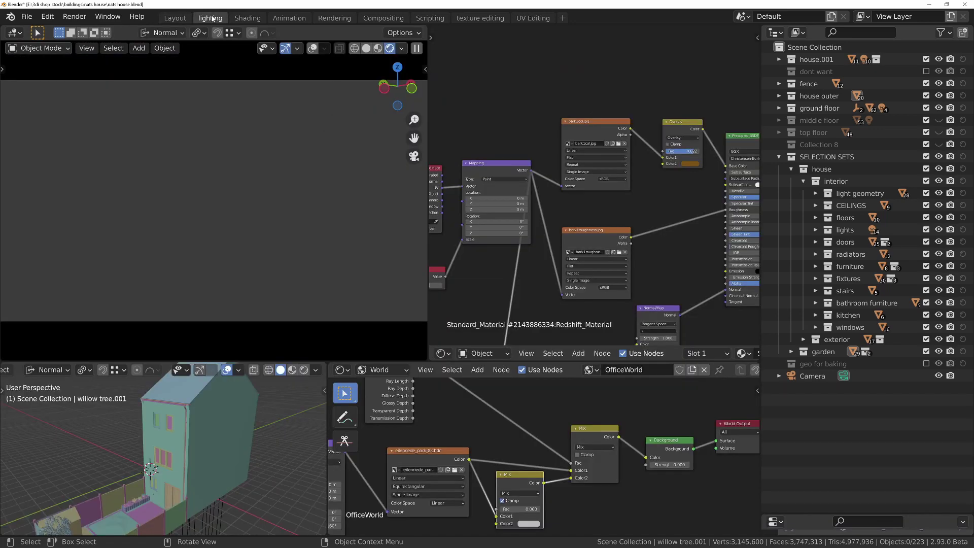
click(286, 48)
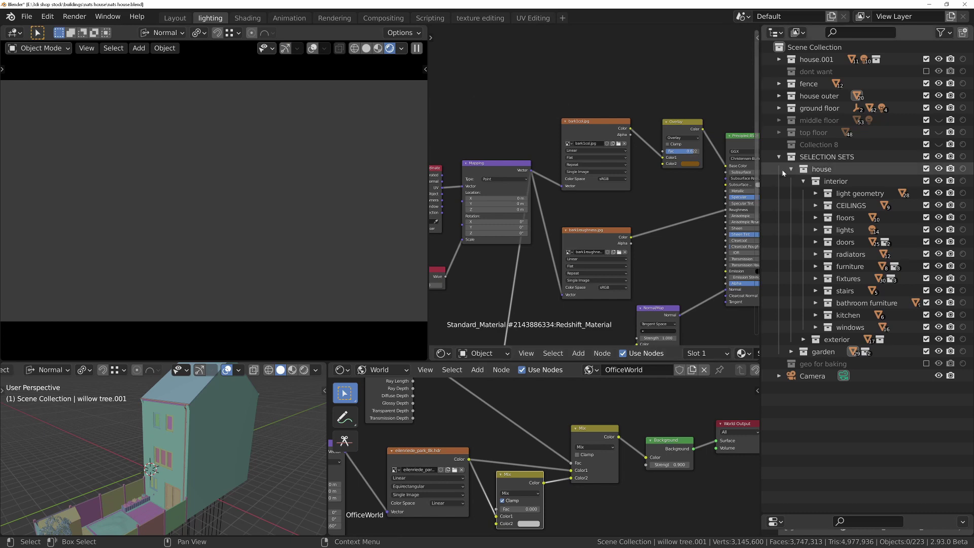
drag(825, 514, 826, 224)
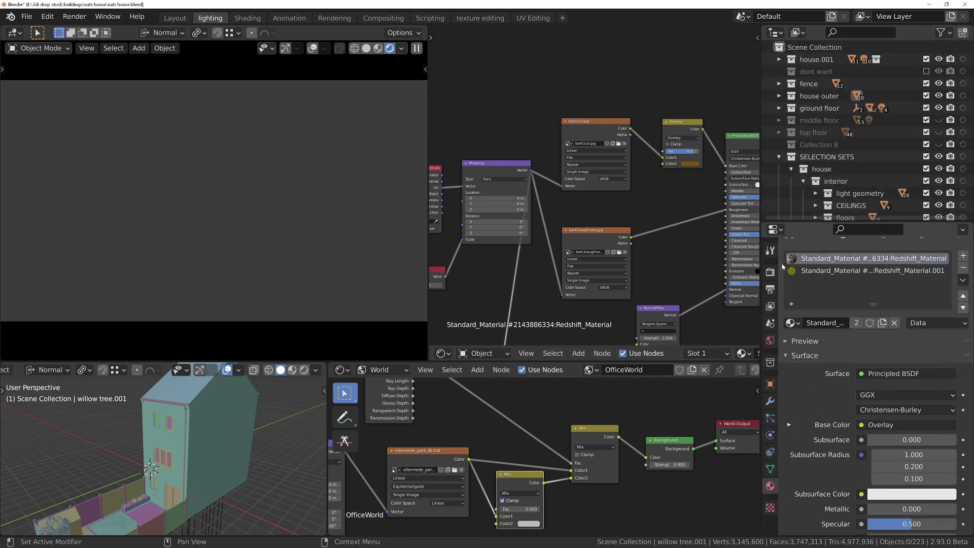
click(770, 272)
scroll(866, 266, up, 1)
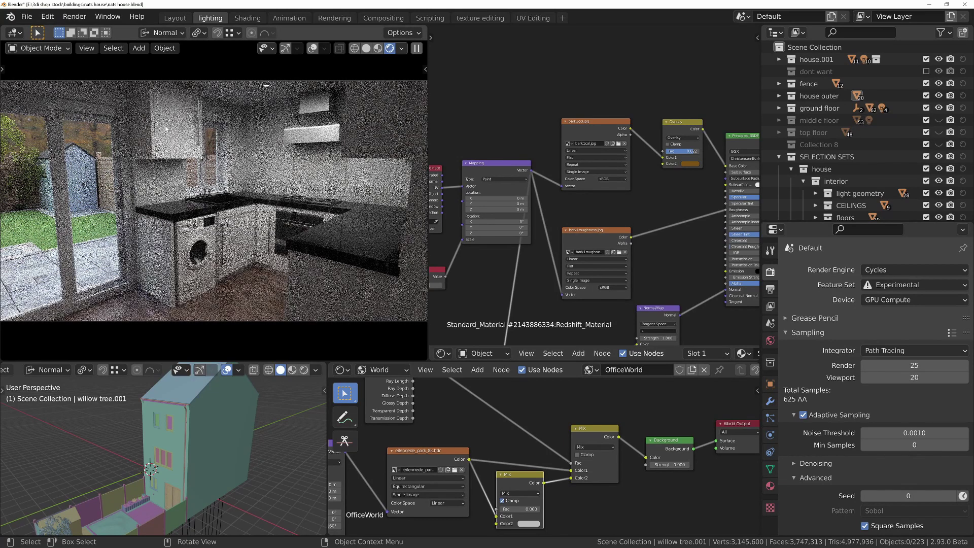
Enable viewport denoising with the OpenImageDenoise denoiser
scroll(801, 358, down, 5)
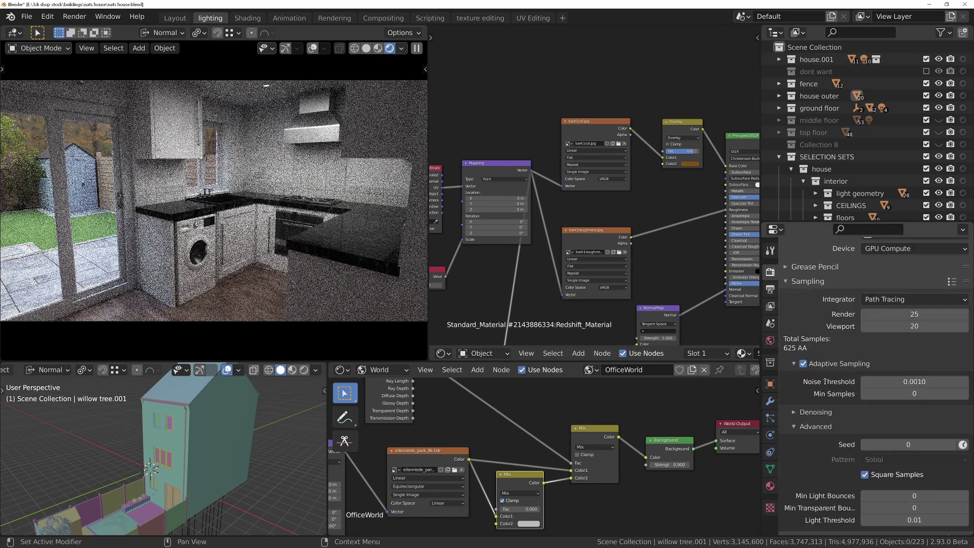
click(801, 358)
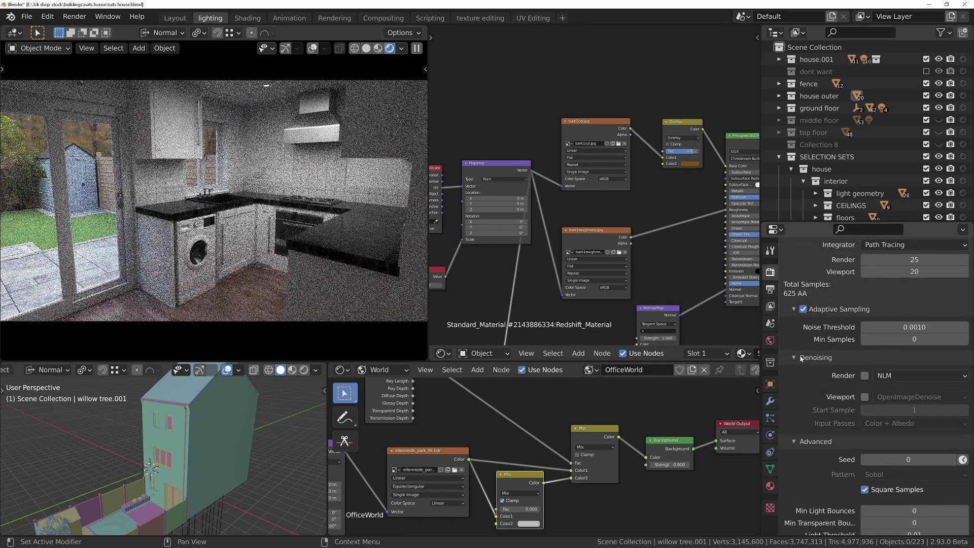
click(864, 397)
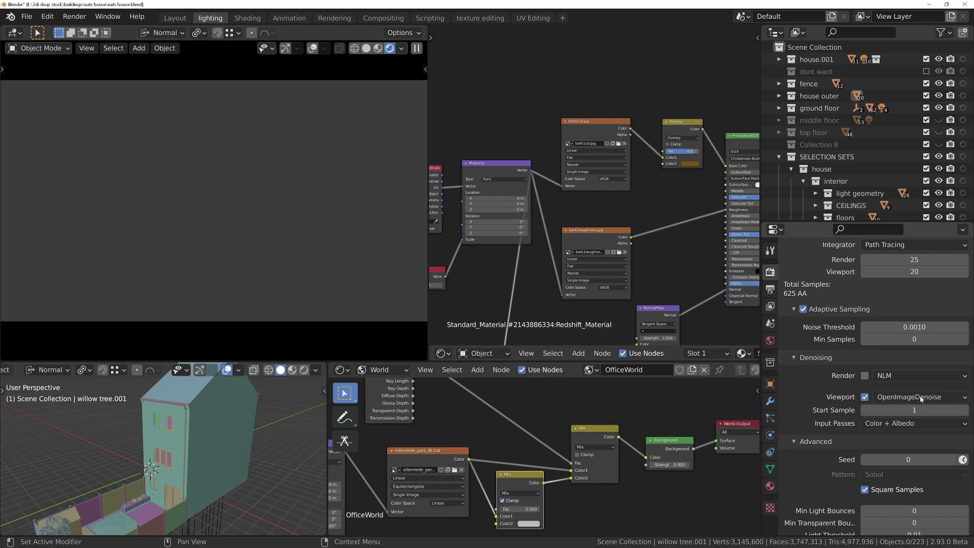
click(921, 398)
click(922, 398)
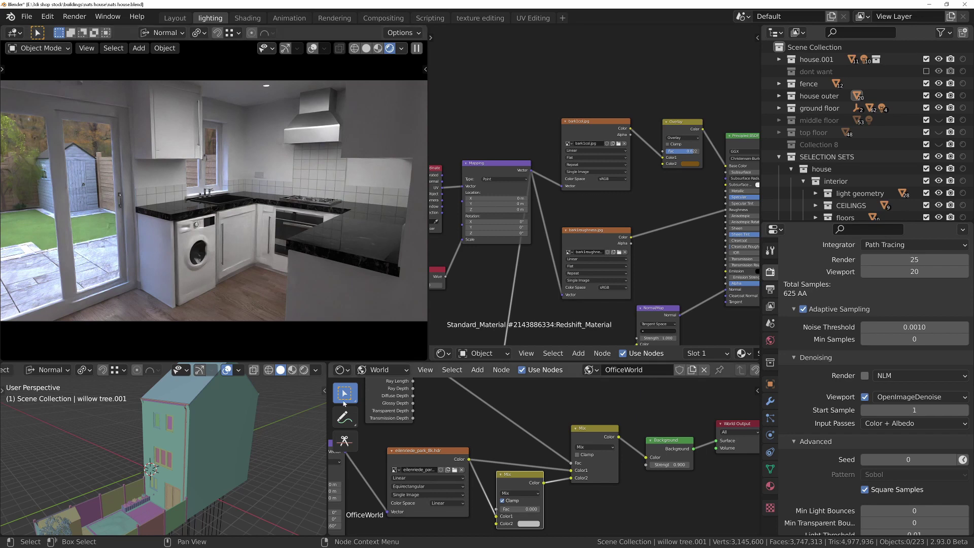
Examine the denoised rendered view of the opened-up house and garden from several angles and distances
middle_drag(168, 446, 206, 453)
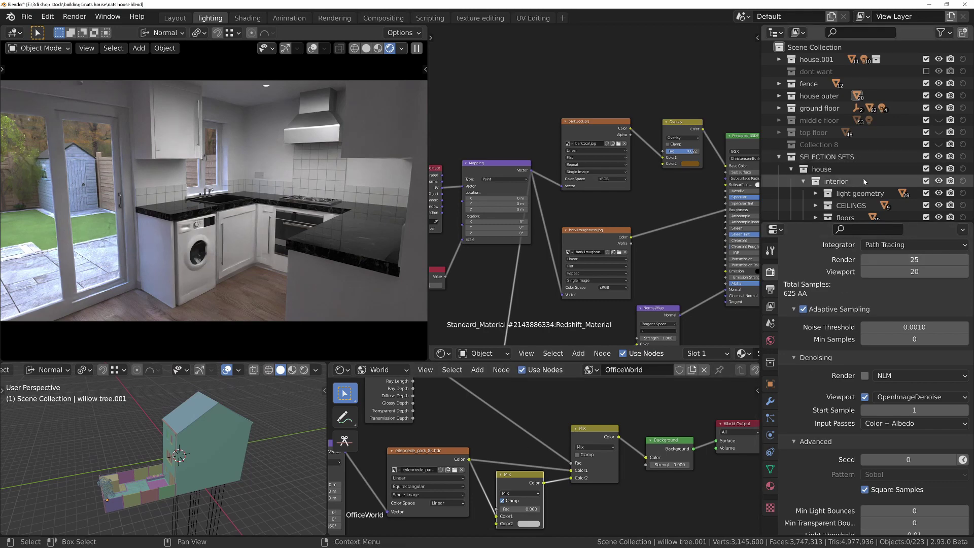
scroll(872, 86, down, 8)
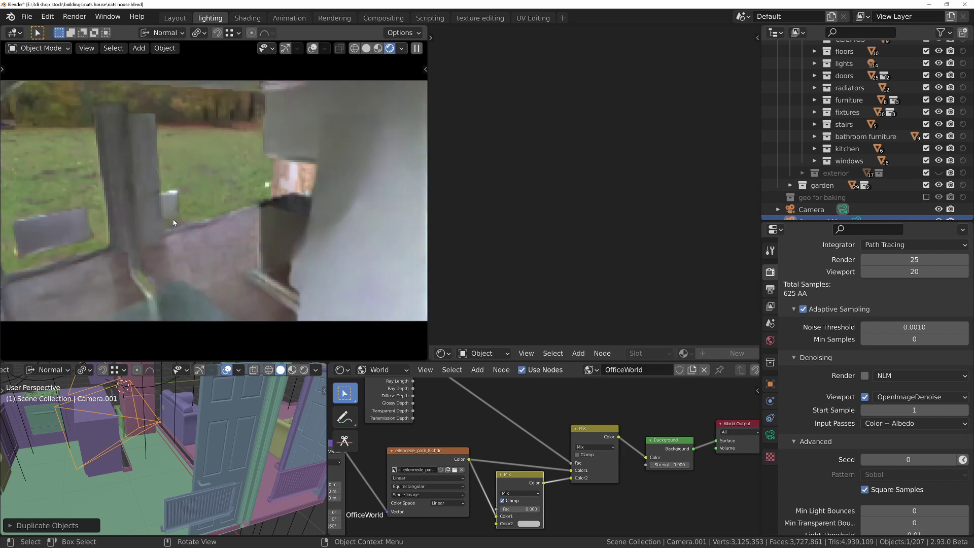
click(174, 226)
middle_drag(173, 226, 212, 229)
middle_drag(270, 219, 280, 217)
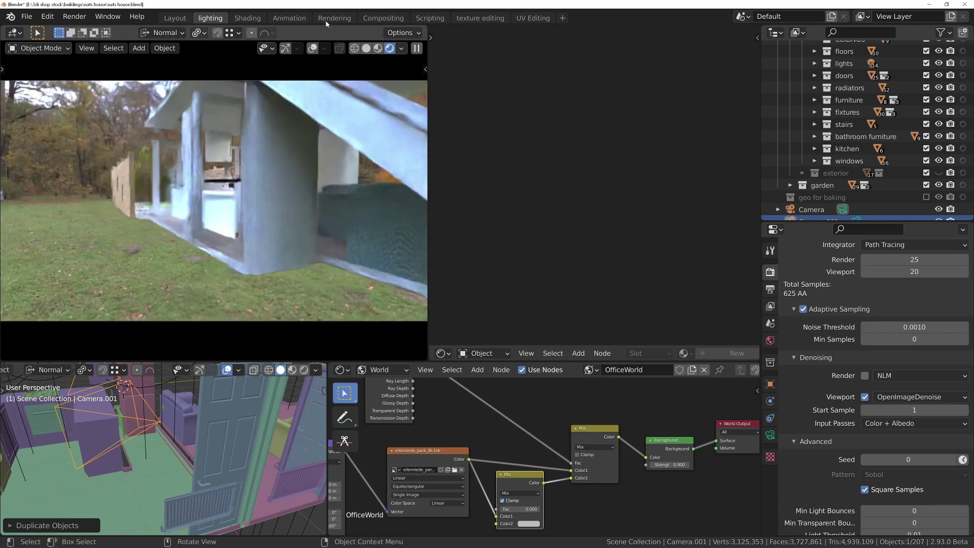
middle_drag(250, 135, 232, 267)
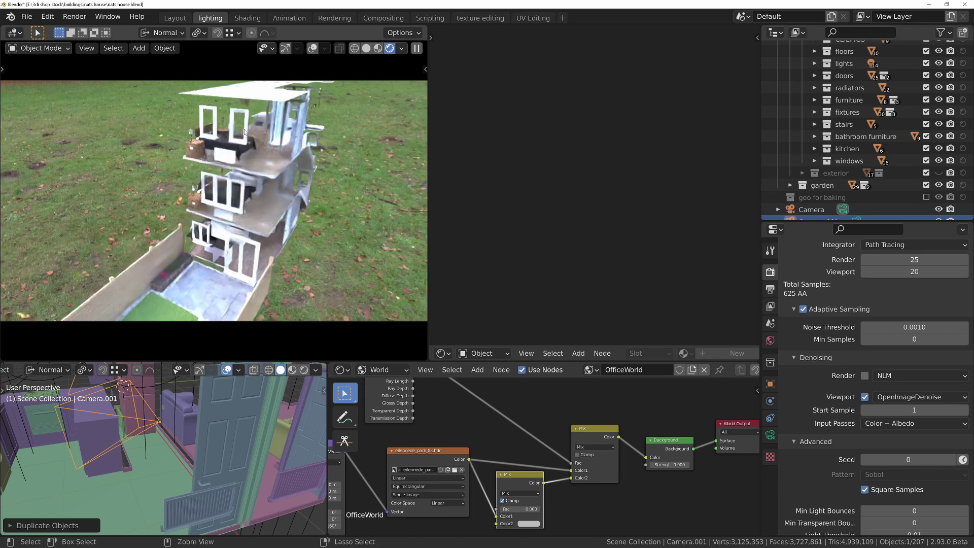
ctrl+middle_drag(245, 113, 245, 108)
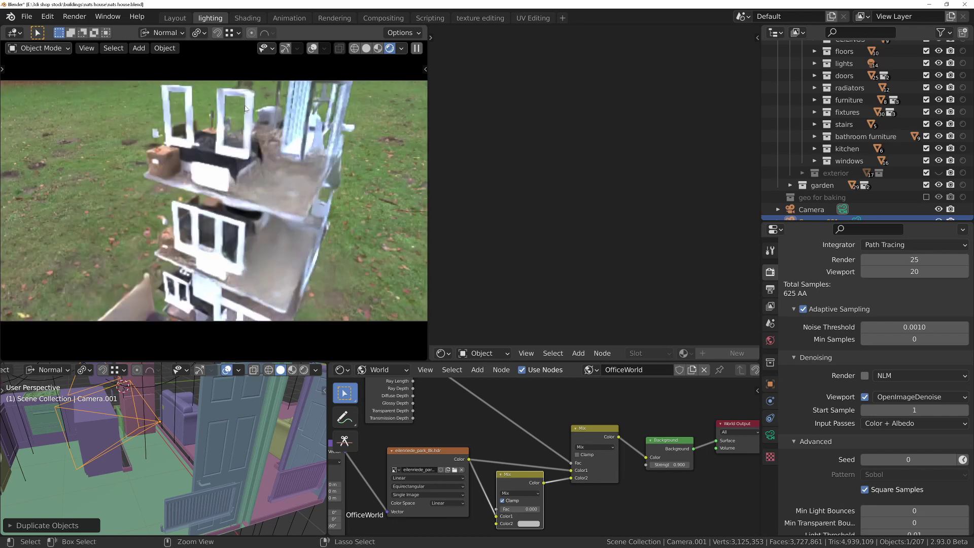
middle_drag(281, 168, 249, 258)
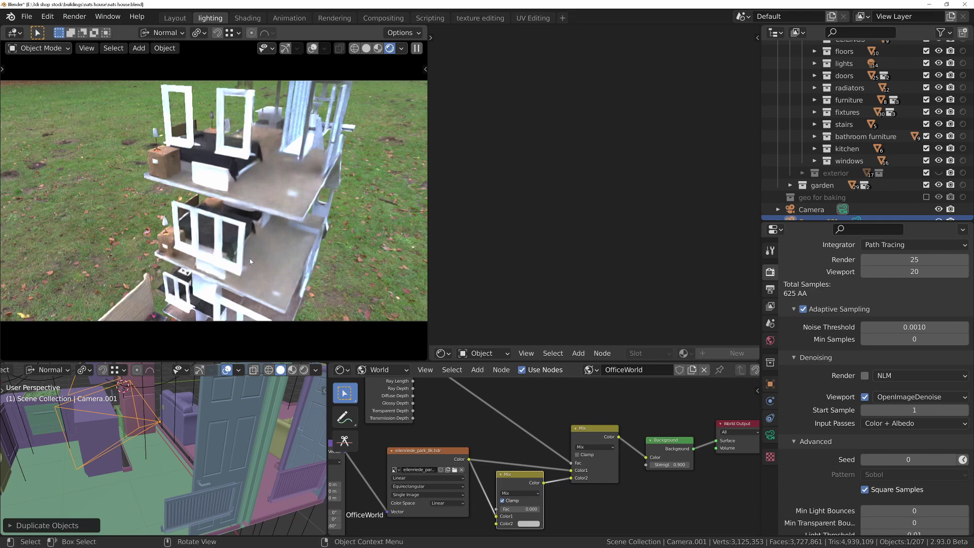
scroll(250, 257, up, 5)
middle_drag(206, 159, 262, 258)
scroll(261, 259, up, 10)
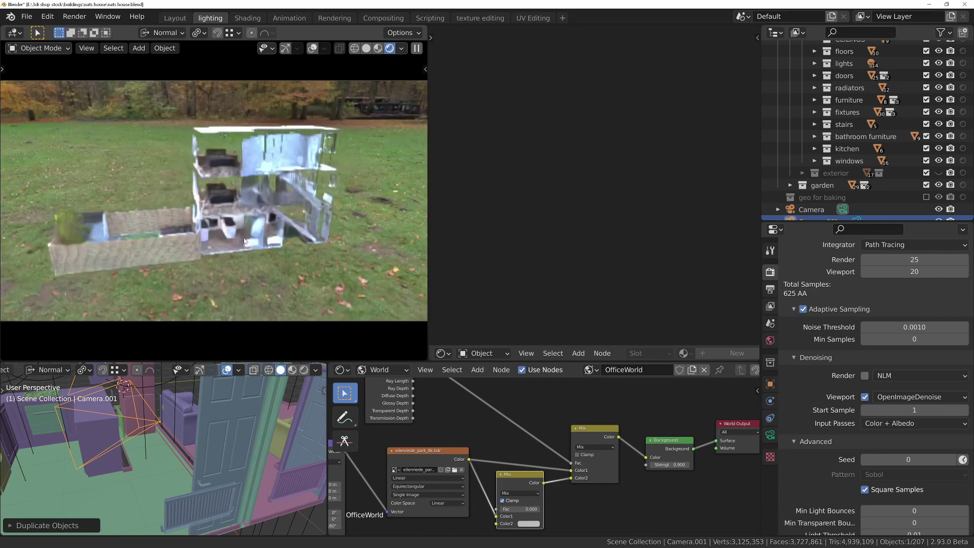
click(140, 420)
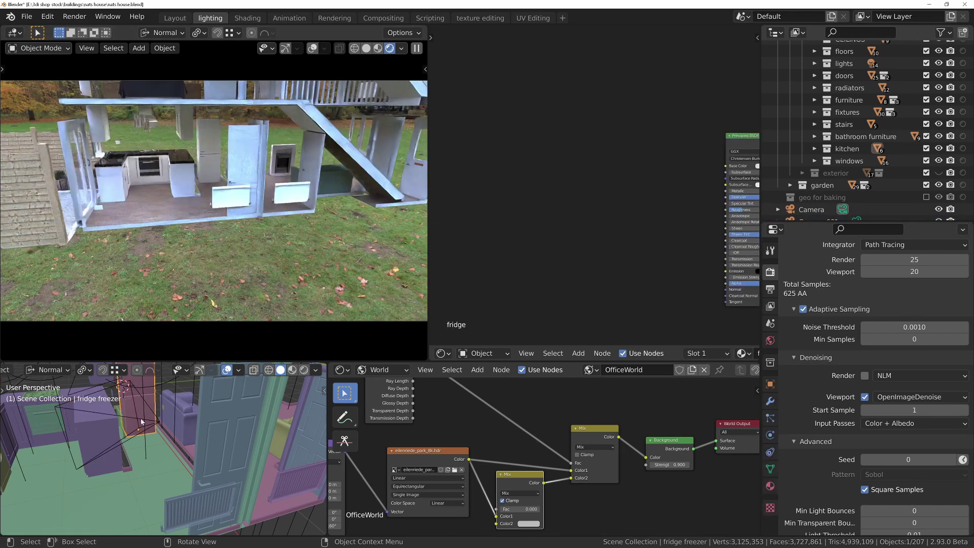
click(152, 421)
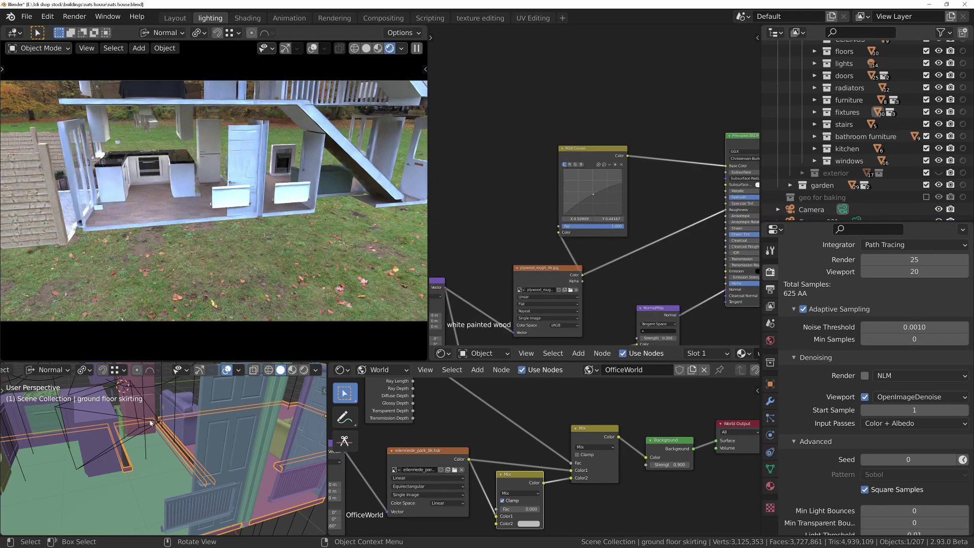
click(157, 419)
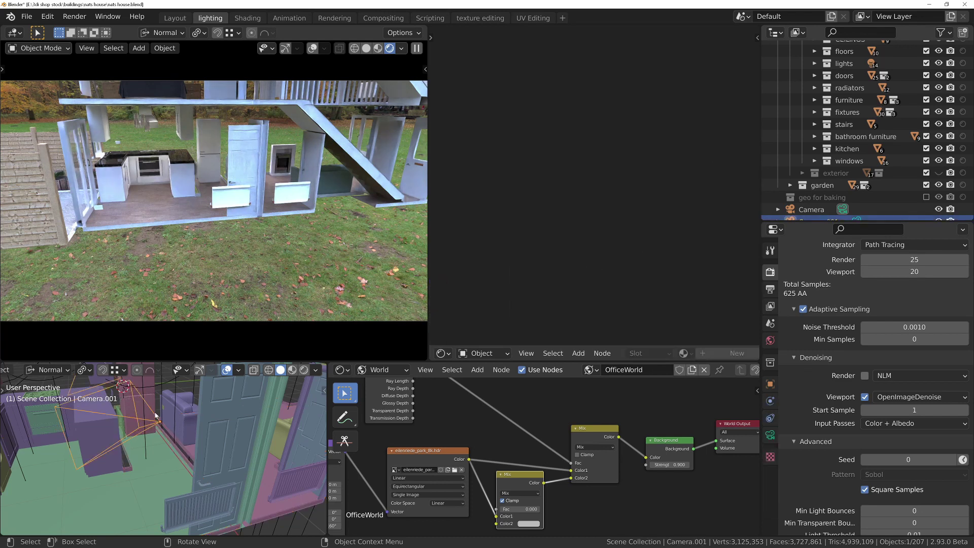
key(ctrl+z)
key(ctrl+z)
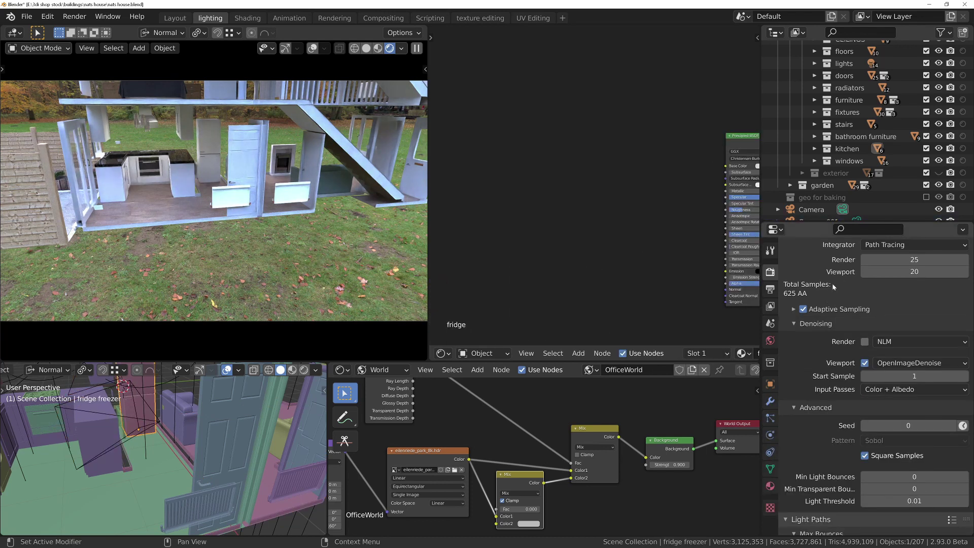
Set Camera.001 as the scene's active camera and look through it
click(771, 323)
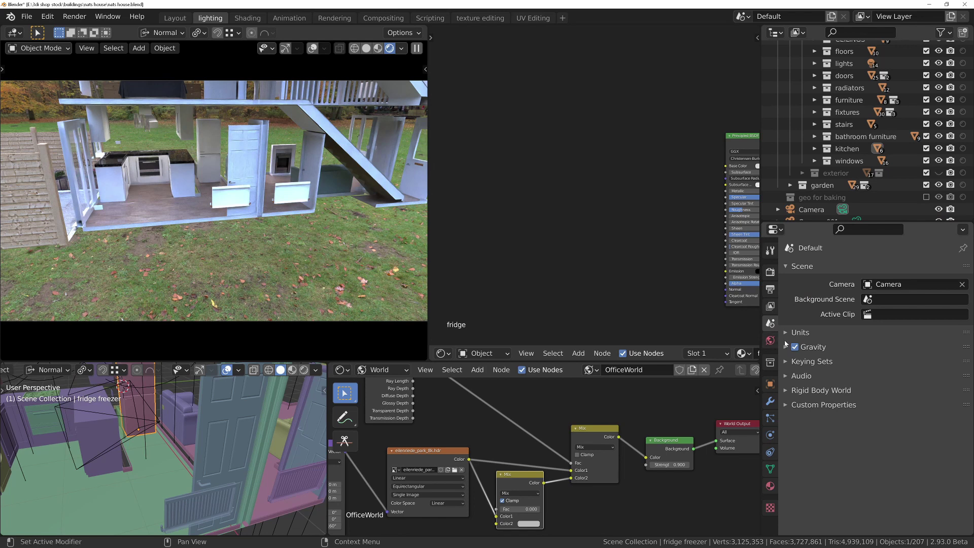
click(887, 285)
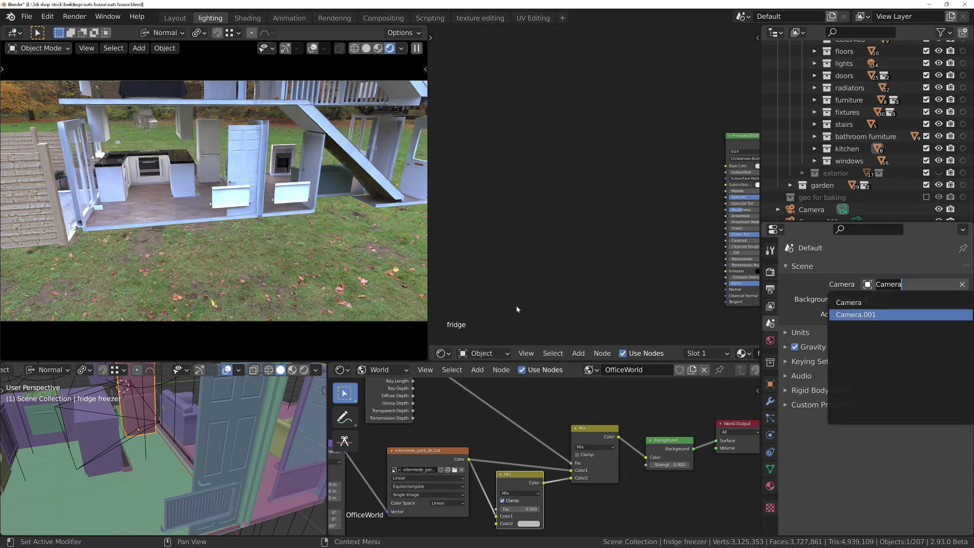
key(Return)
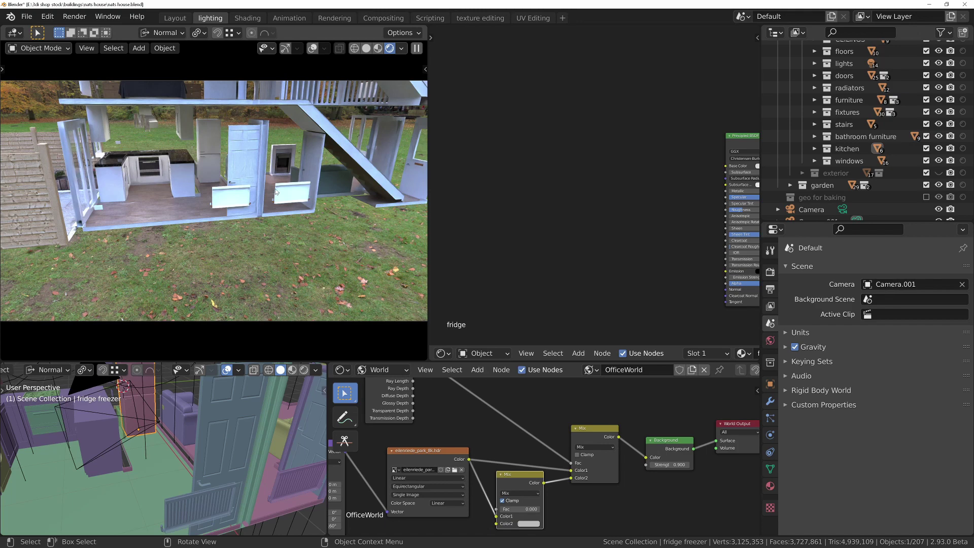
key(KP_0)
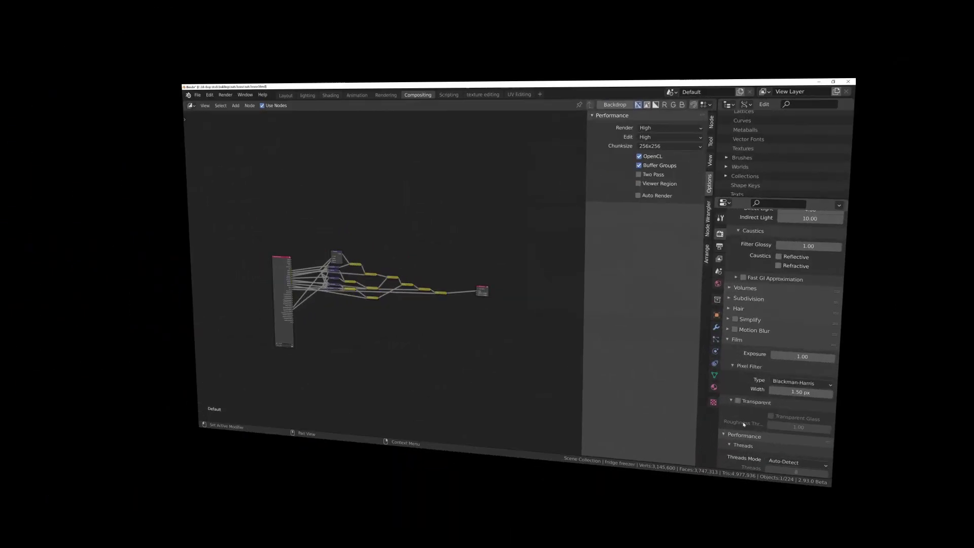
Render the kitchen image and show the Performance section of the render settings
scroll(860, 253, down, 1)
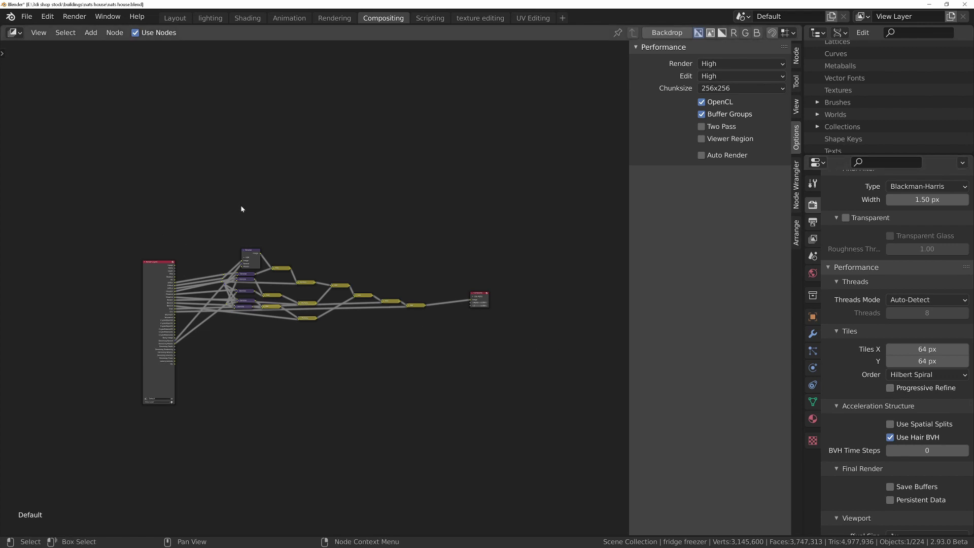
key(F12)
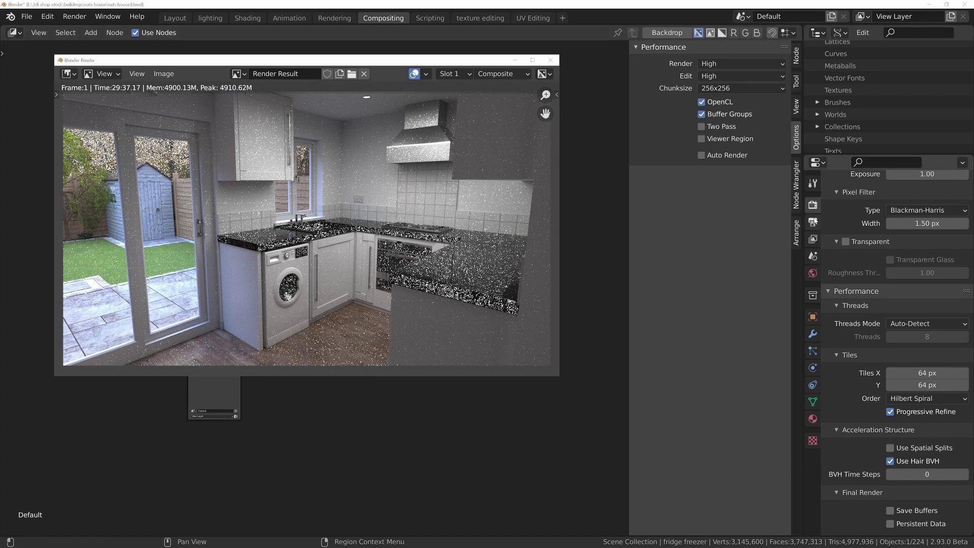
scroll(872, 318, down, 4)
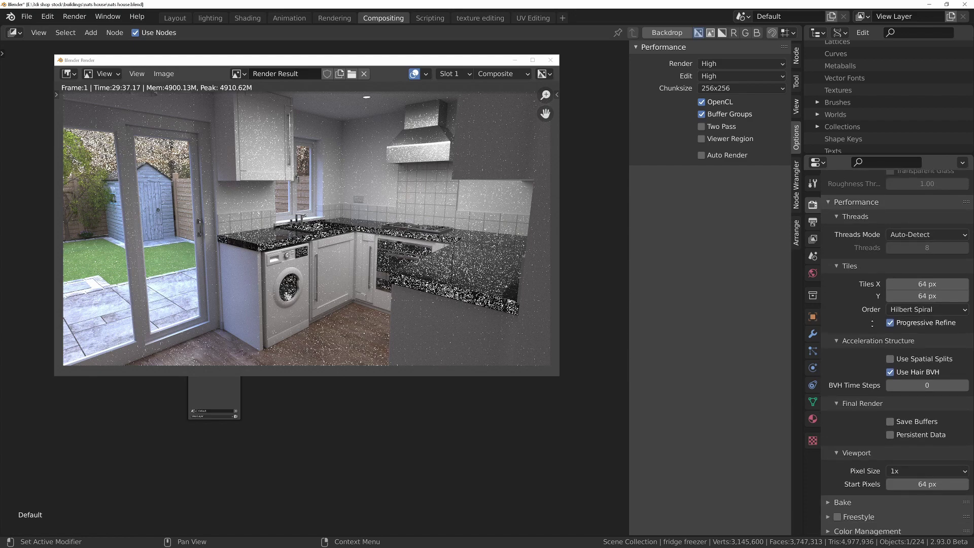
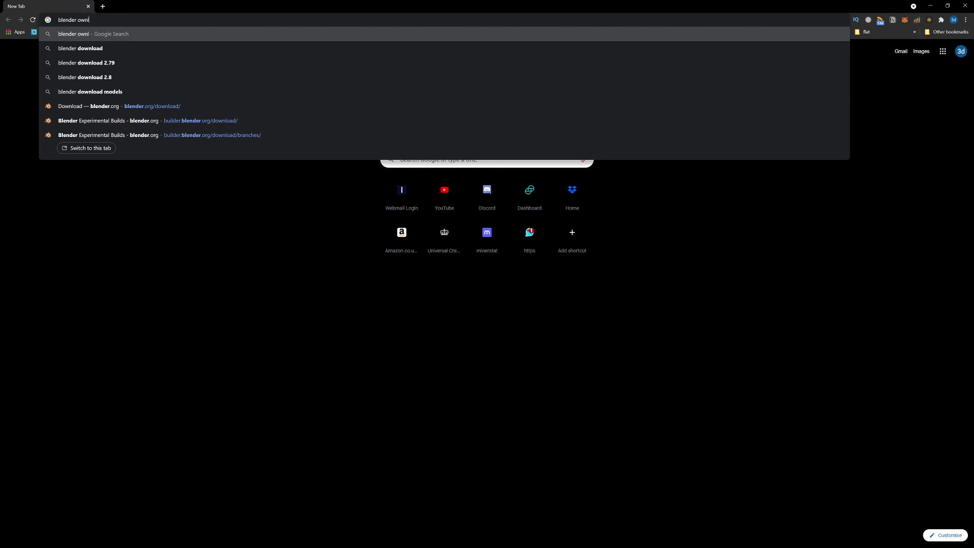
Switch to the Chrome browser and open the Blender download page at blender.org/download
key(Down)
key(Down)
key(Down)
key(Down)
key(Down)
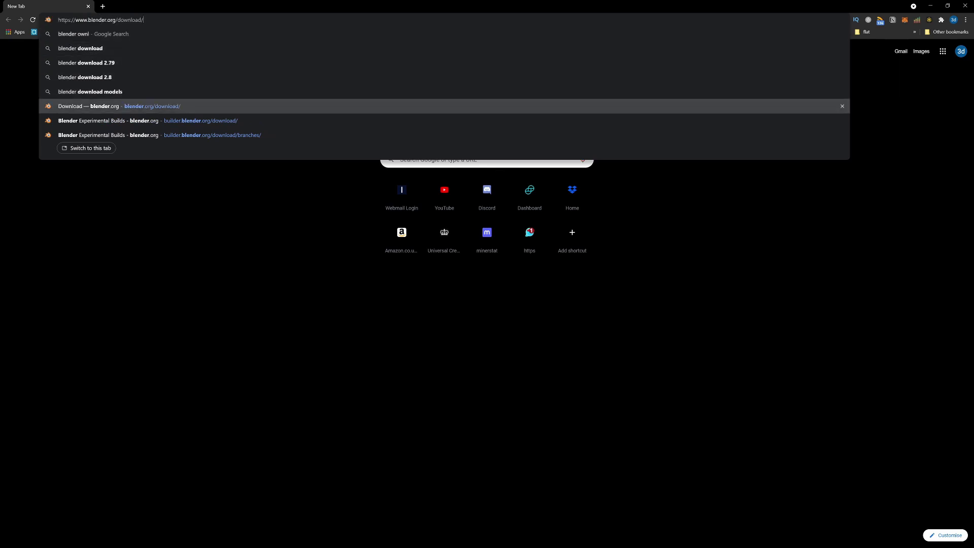
key(Return)
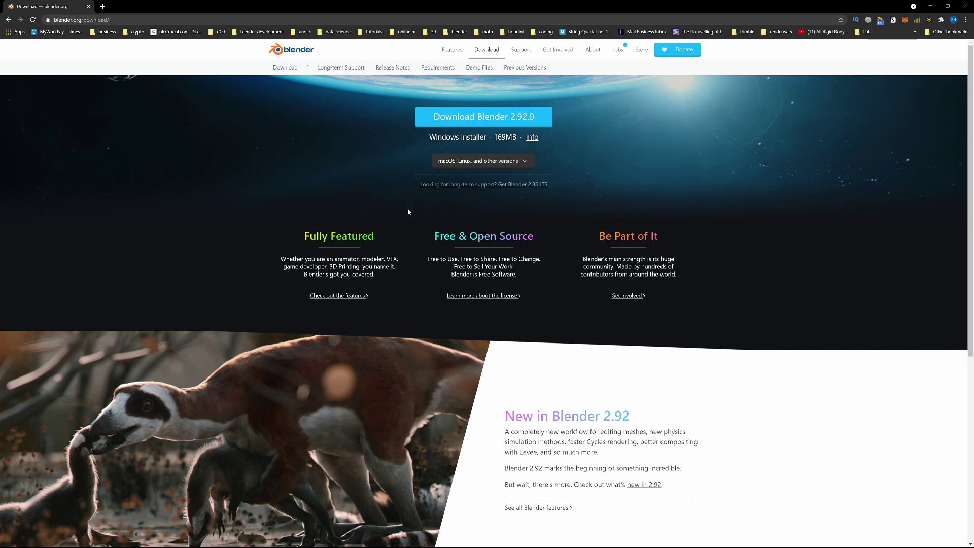
Open Blender's experimental builds page and go to the cycles-x build in the list of experimental branches
scroll(407, 208, down, 6)
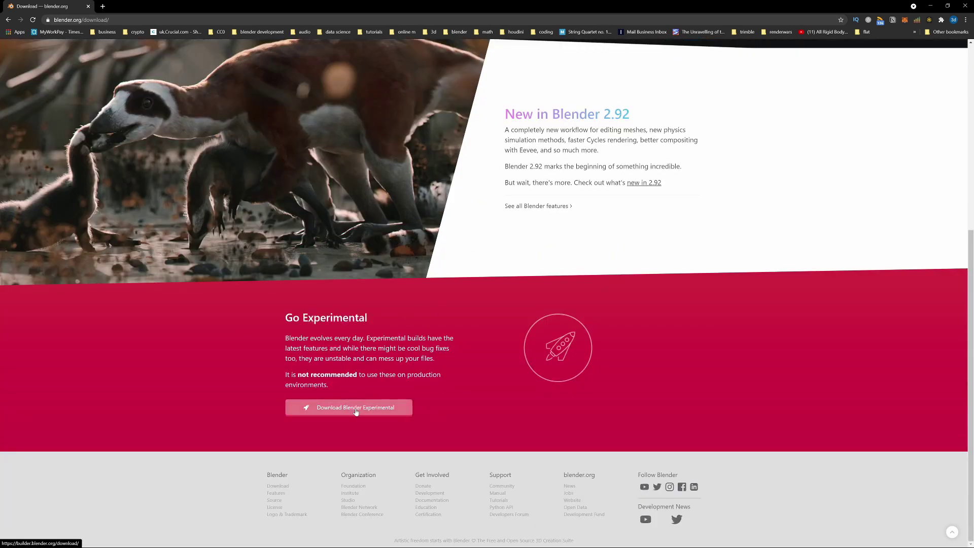
click(357, 407)
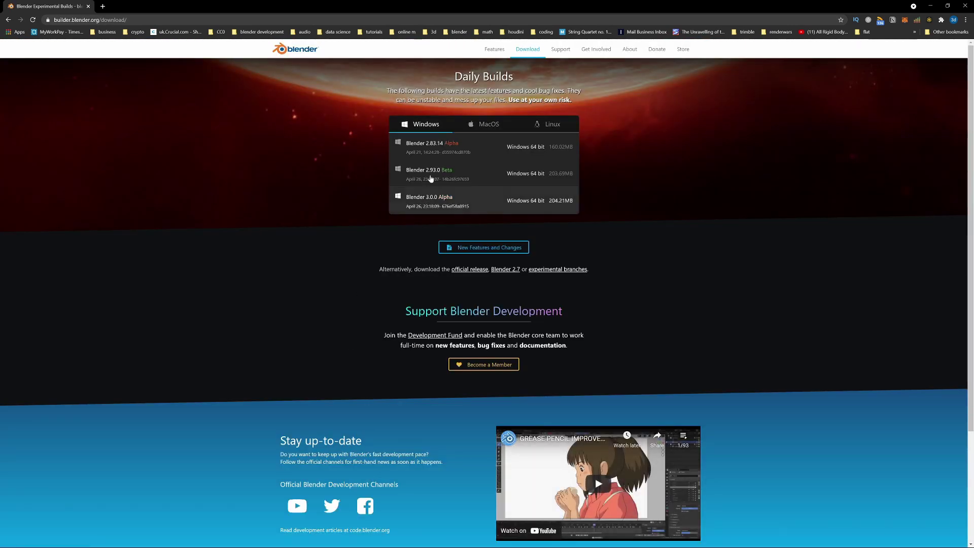
click(562, 269)
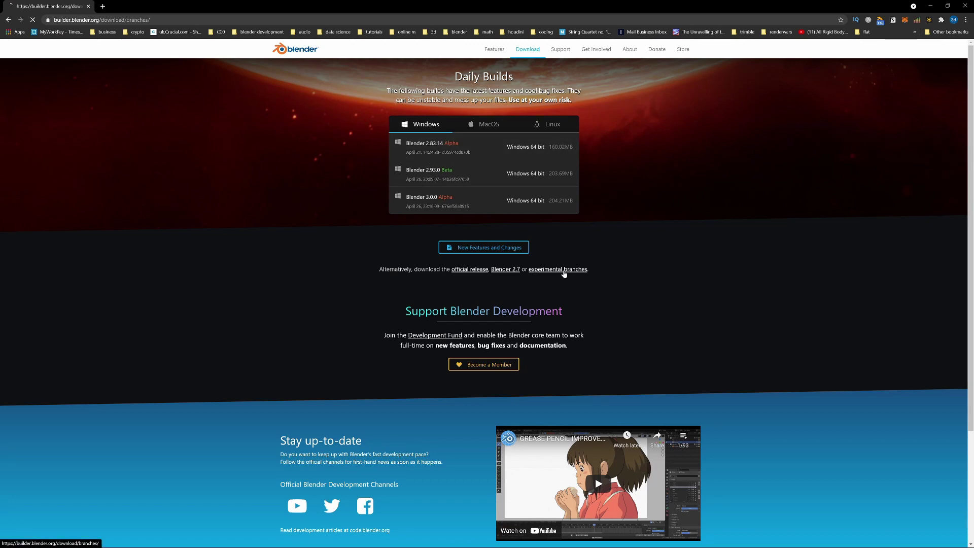
scroll(401, 328, down, 10)
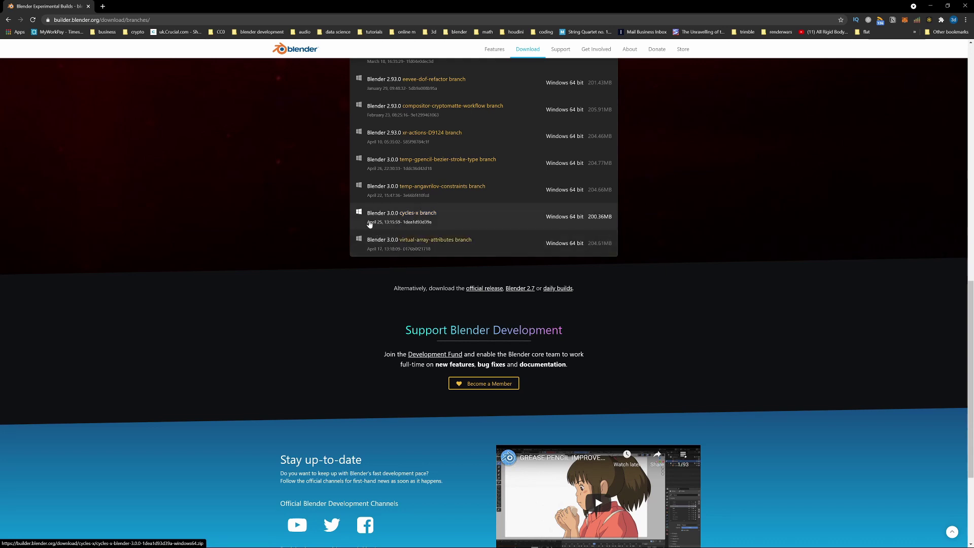
Try to download the Blender 3.0.0 cycles-x branch, looking inside the already extracted build folder while choosing where to save
click(425, 216)
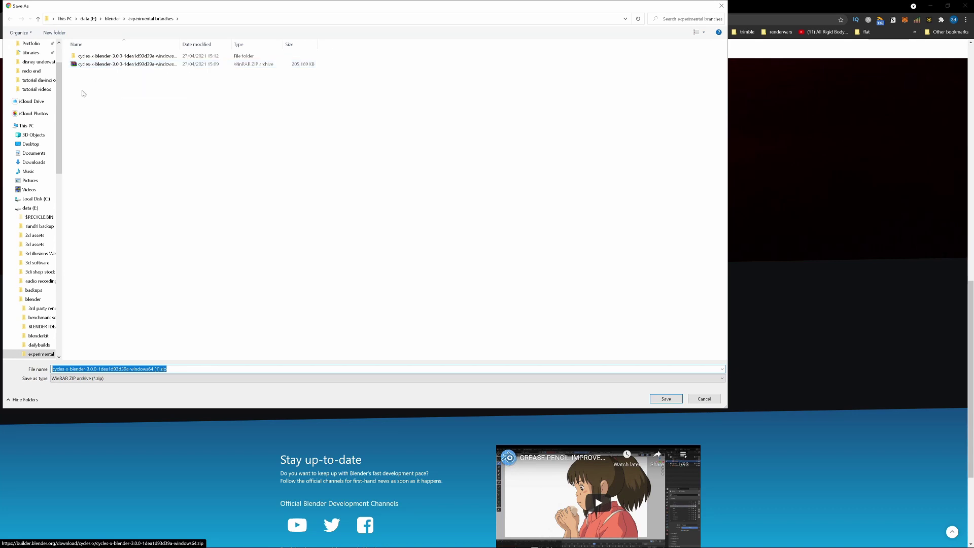
double_click(106, 56)
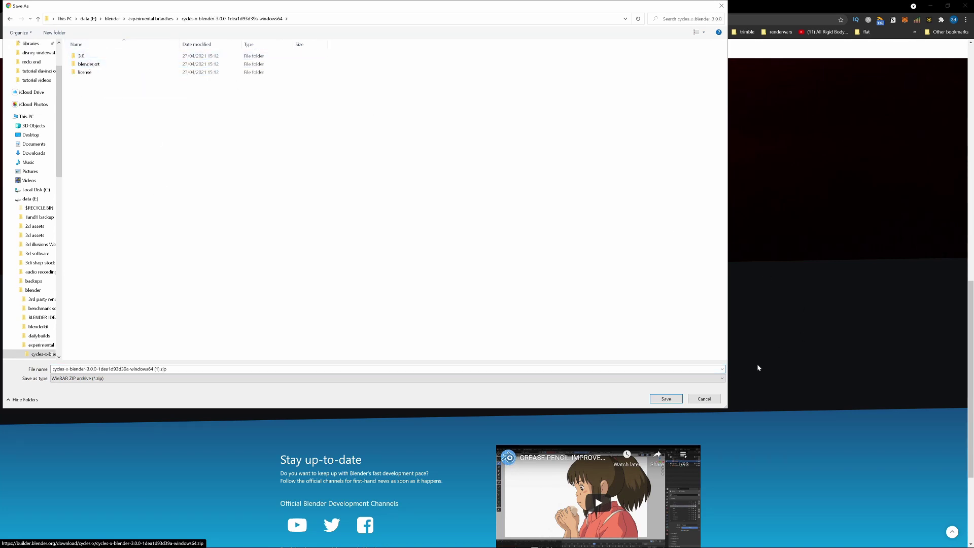
click(704, 398)
Switch to File Explorer and launch blender.exe from the extracted cycles-x build folder
key(alt+Tab)
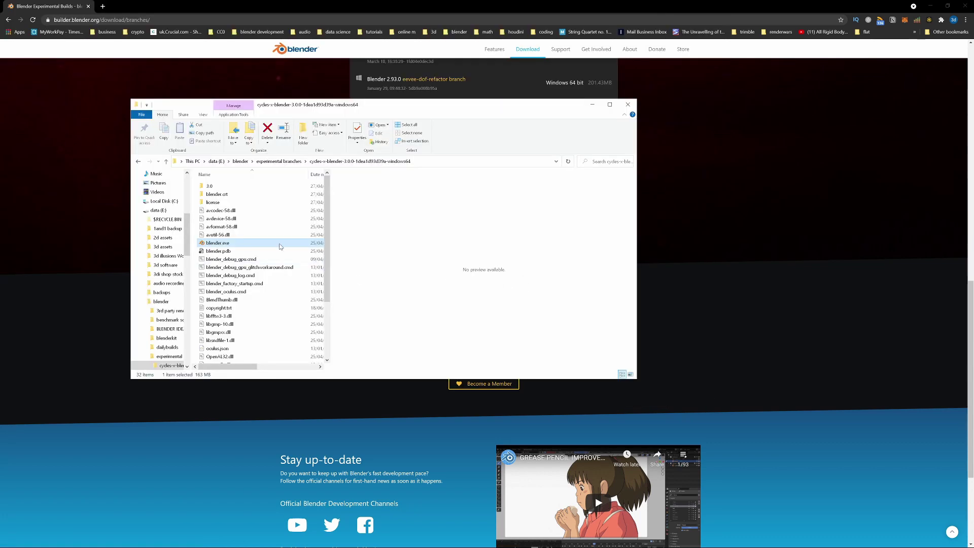
double_click(219, 243)
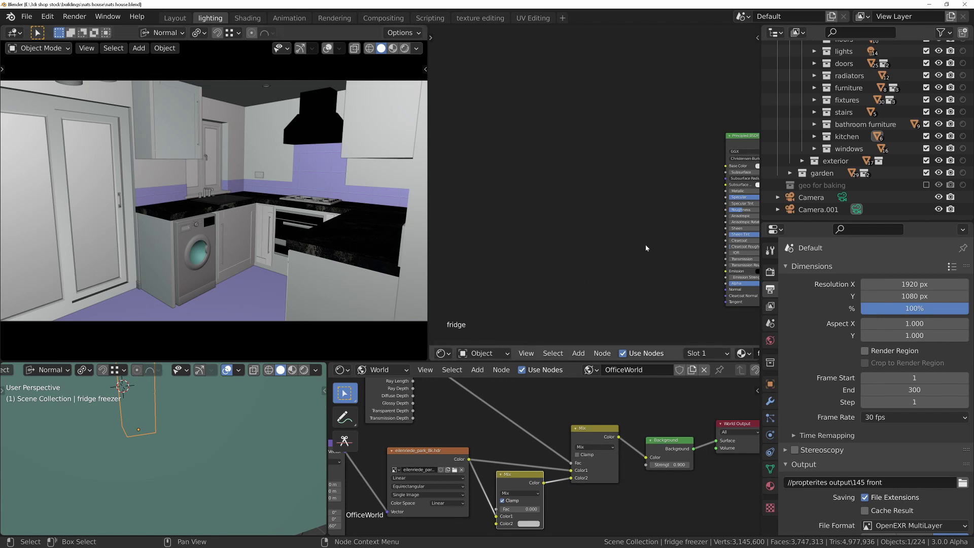
Show the sampling and denoising render settings and switch the kitchen camera view to rendered shading
click(770, 273)
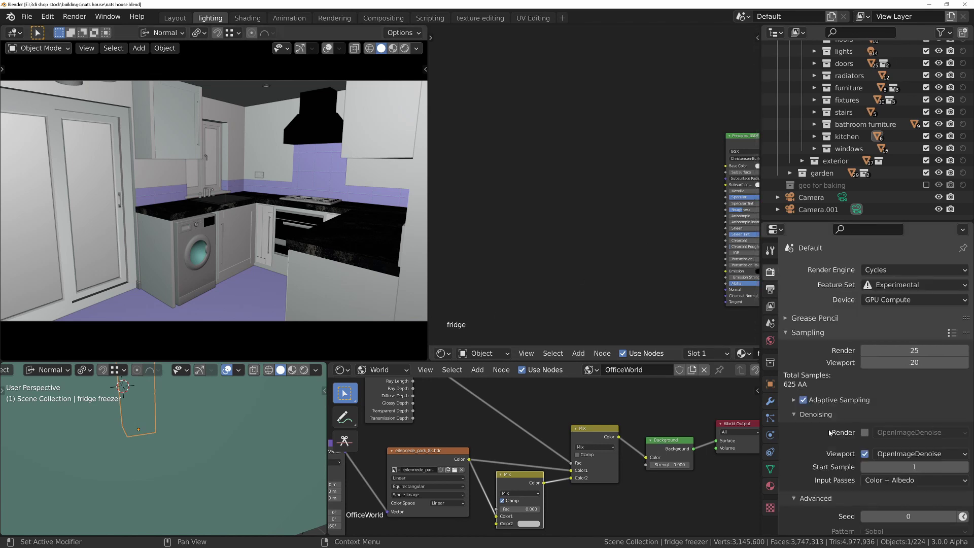
scroll(928, 363, down, 5)
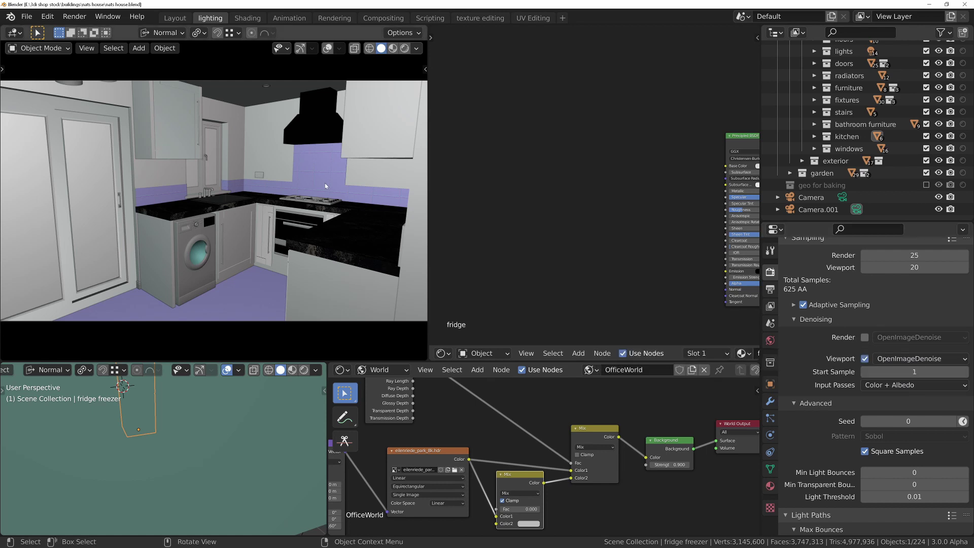
click(404, 48)
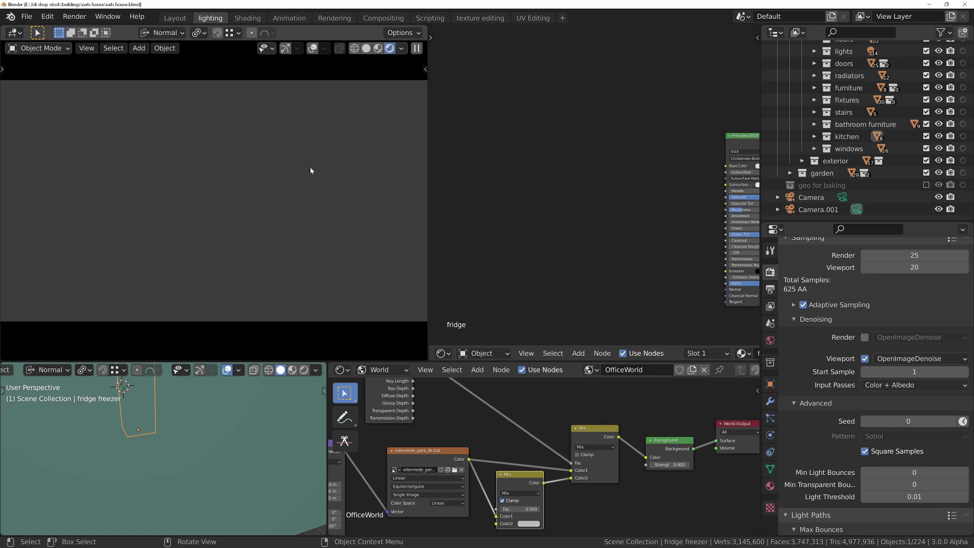
Set Camera as the scene's active camera to preview the garden, and switch back to Camera.001 for the kitchen
click(771, 325)
click(896, 284)
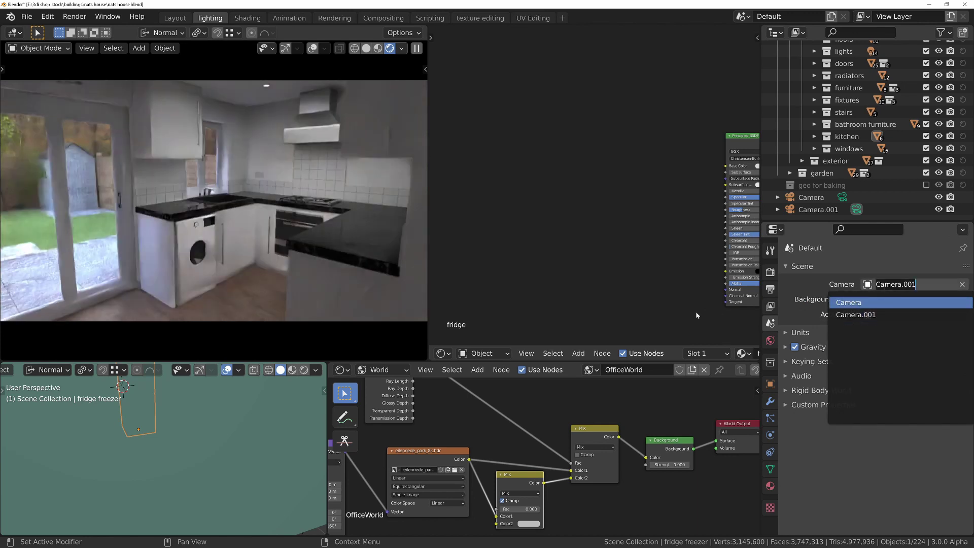
key(Return)
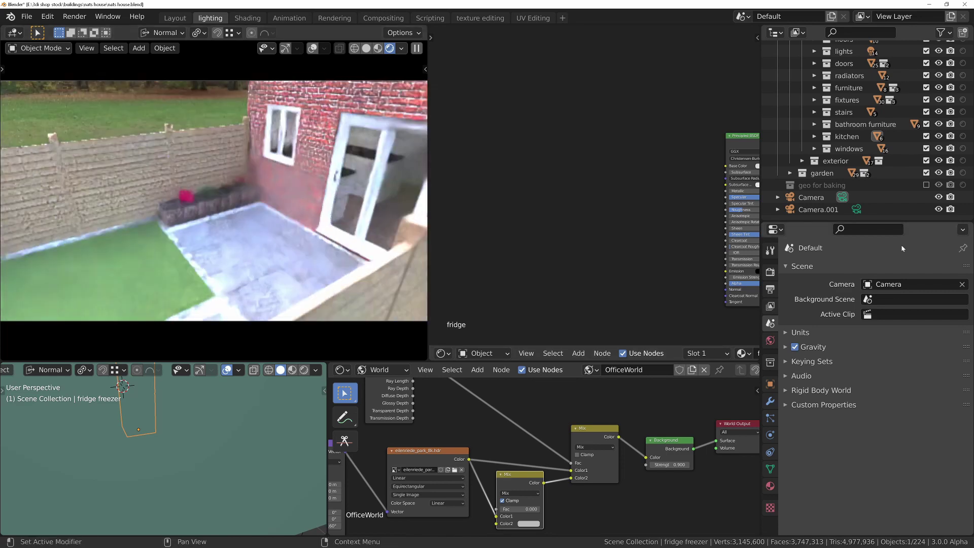
click(910, 284)
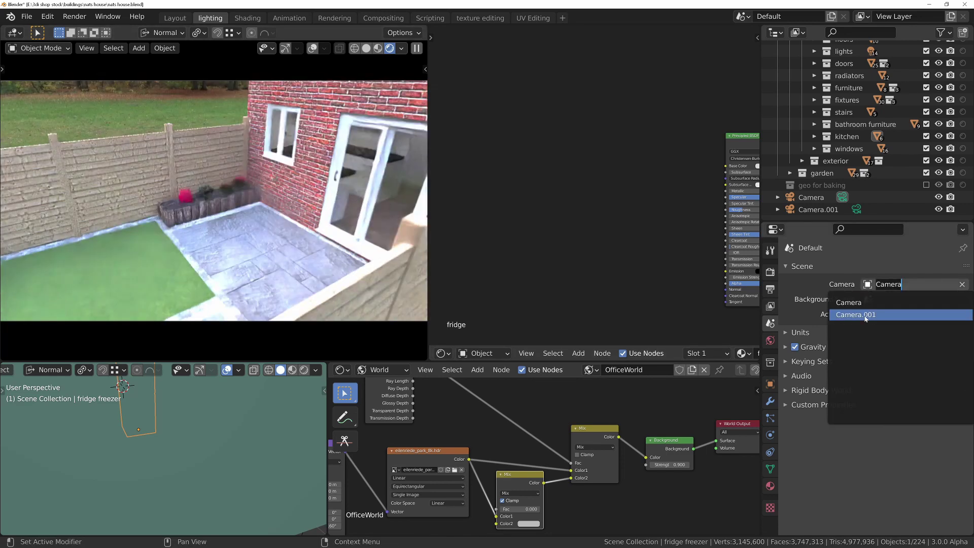
key(Return)
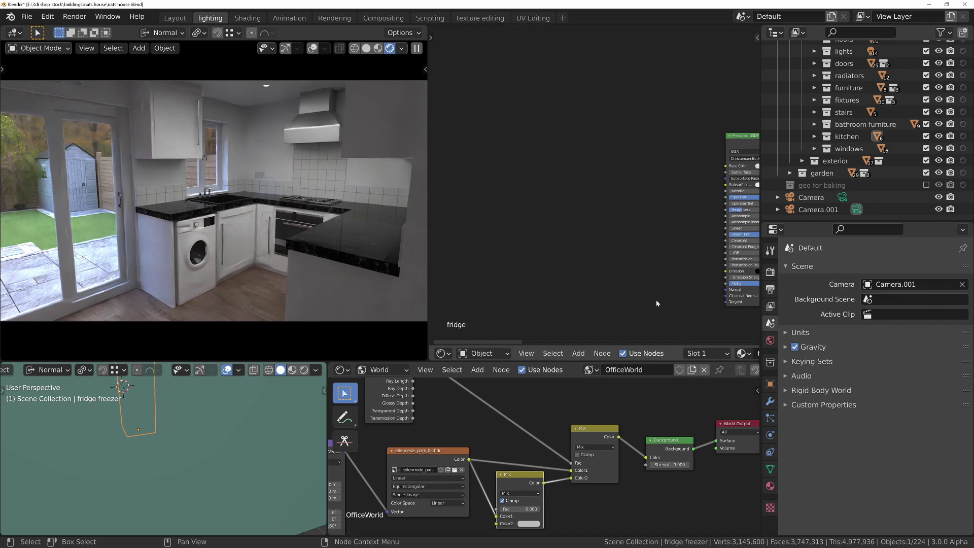
Examine the Performance section of the render settings, including threads, acceleration structure, final render and viewport options
click(770, 272)
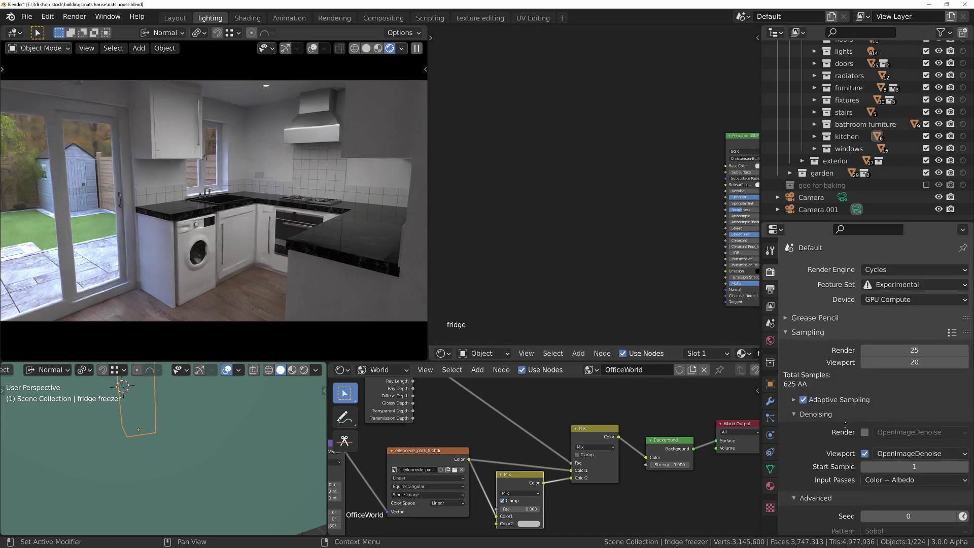
scroll(838, 498, down, 10)
scroll(838, 498, down, 12)
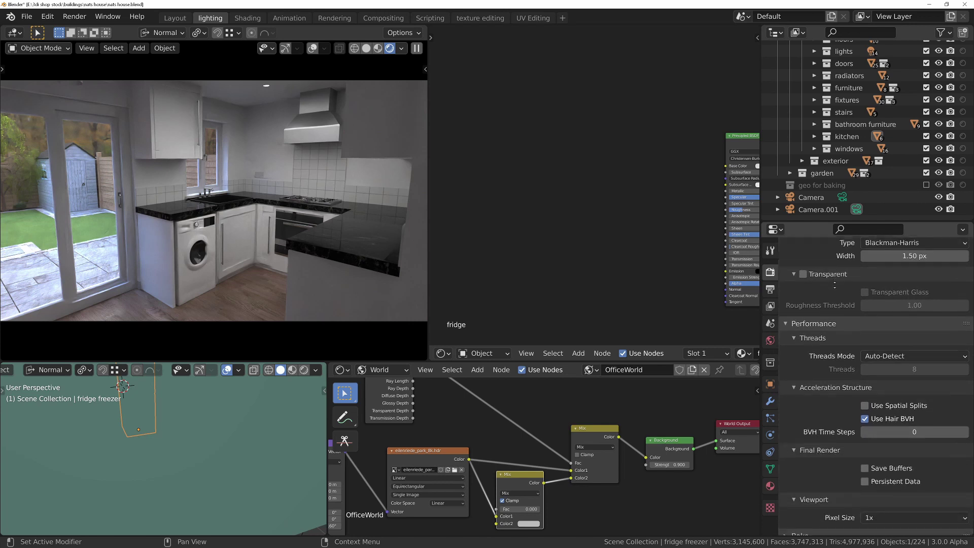
scroll(834, 480, down, 4)
scroll(844, 238, up, 3)
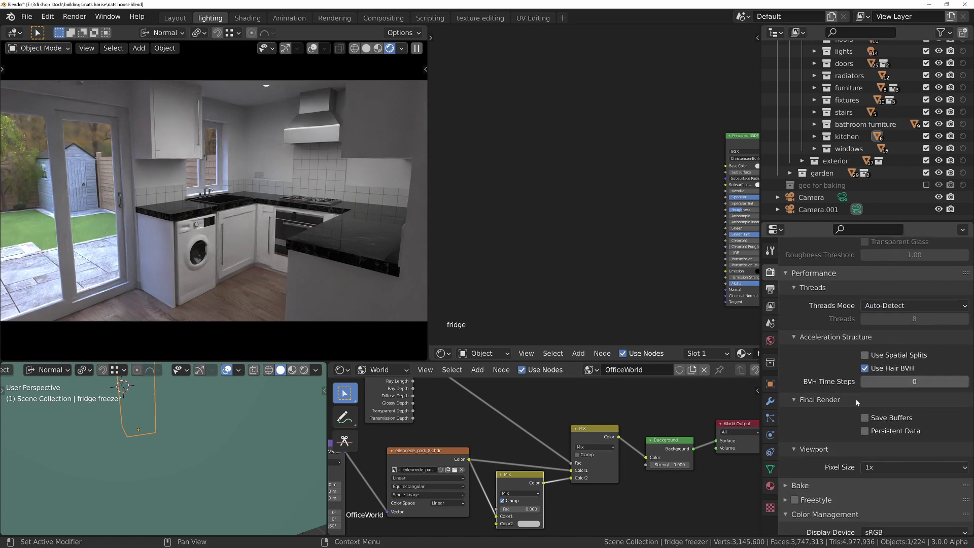
scroll(810, 315, up, 1)
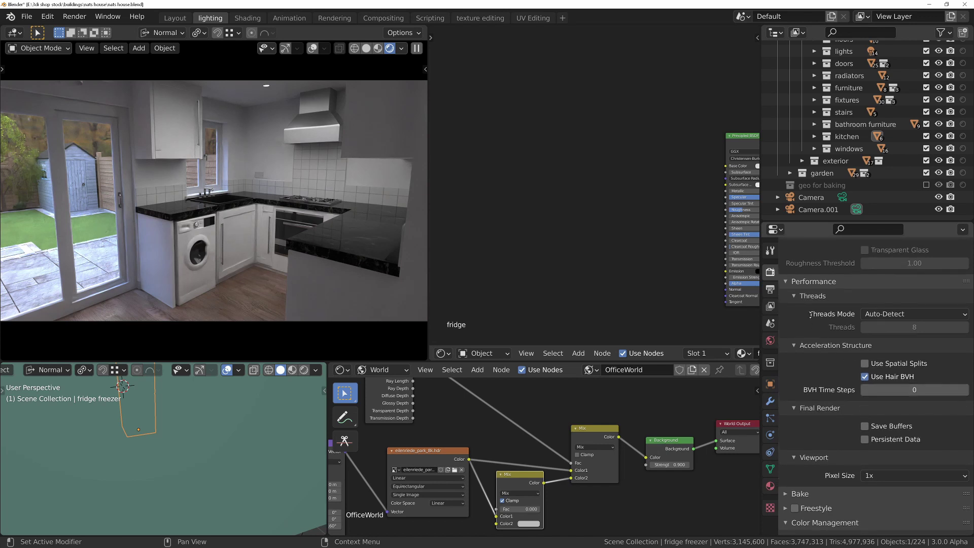
scroll(810, 315, down, 1)
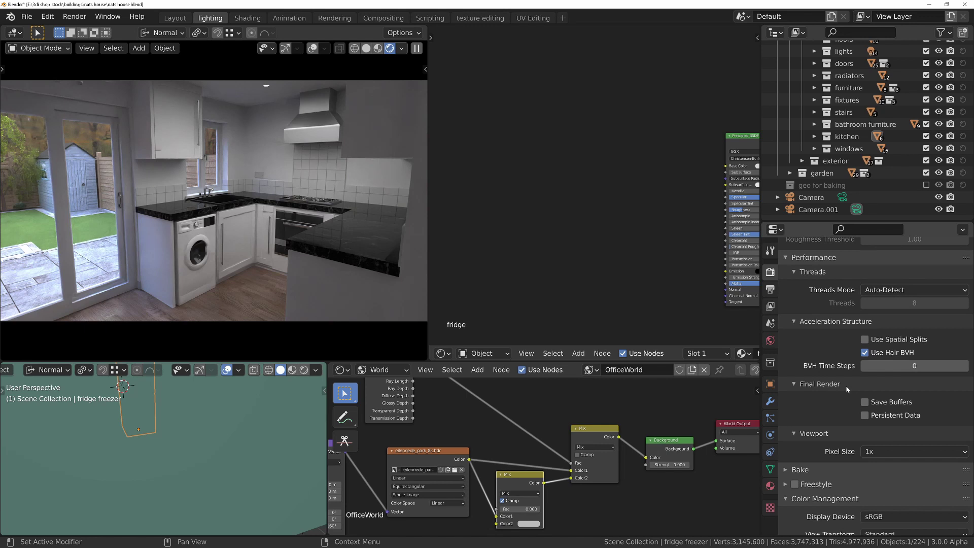
scroll(846, 388, up, 2)
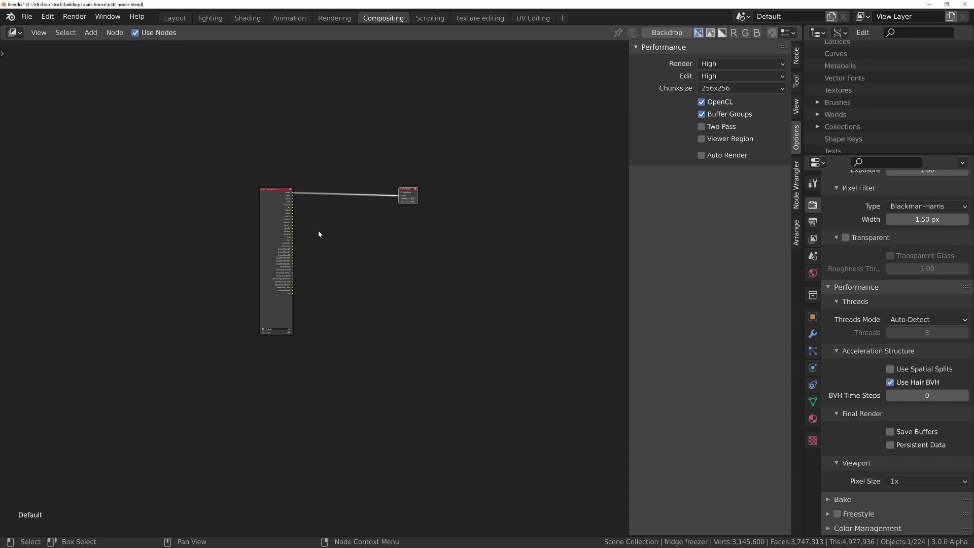
Render the kitchen image through Camera.001 and watch its progress in the render window
key(F12)
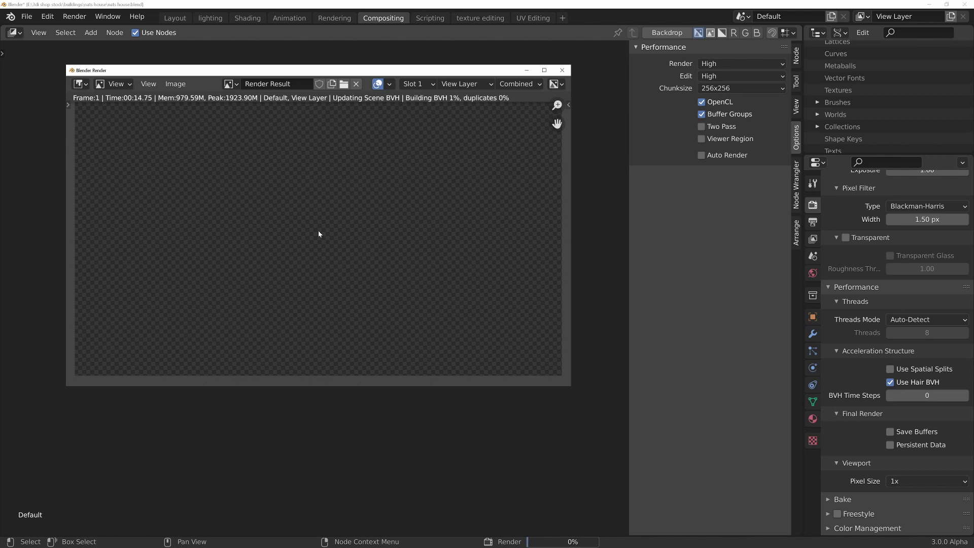
key(alt+Tab)
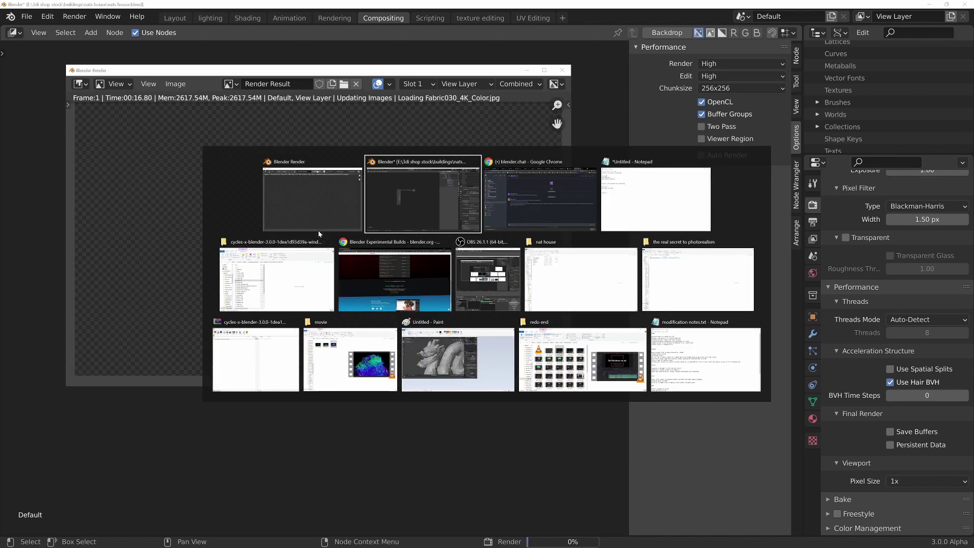
key(alt+Tab)
key(alt+Tab)
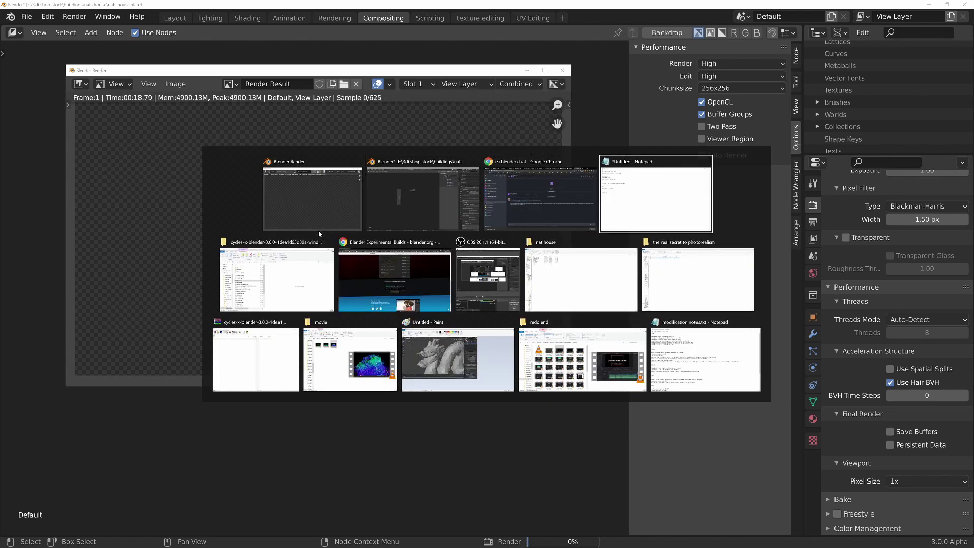
key(alt+Tab)
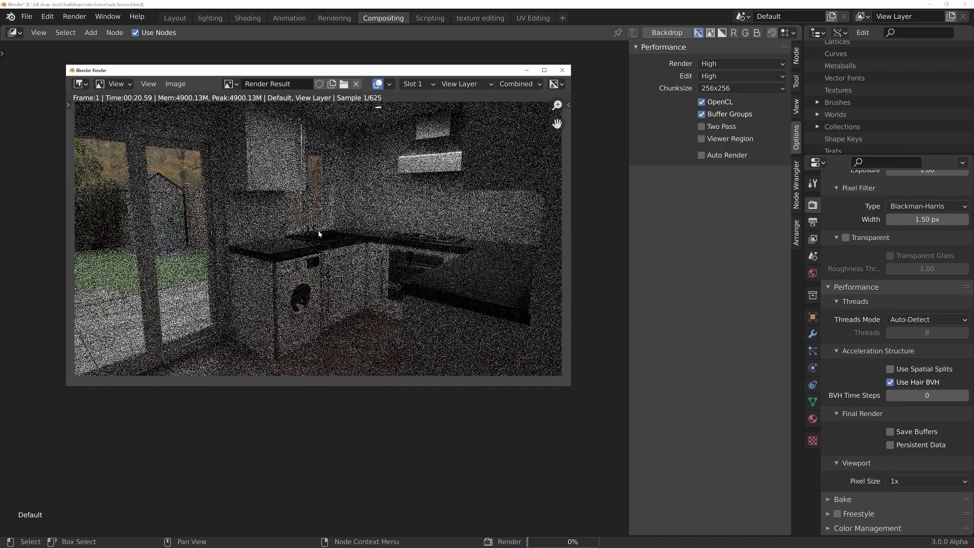